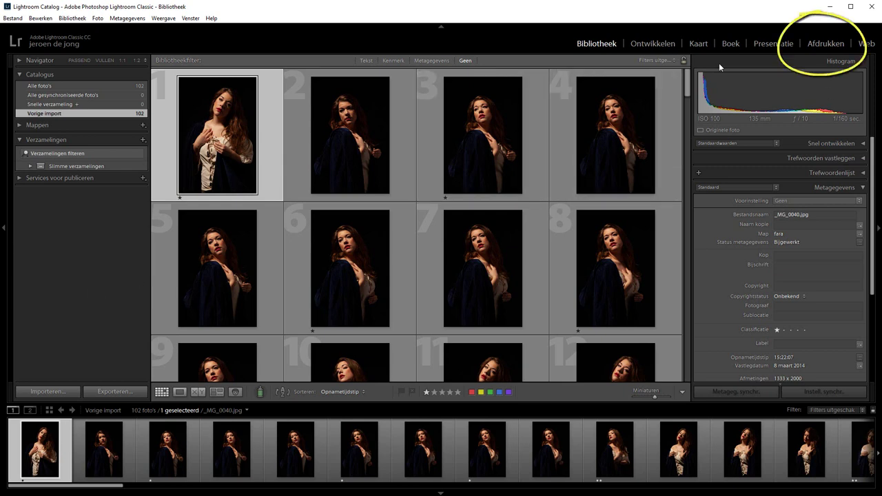
In the Print module, apply the 'Contactblad 5x8' template to the filmstrip photos
left_click(837, 45)
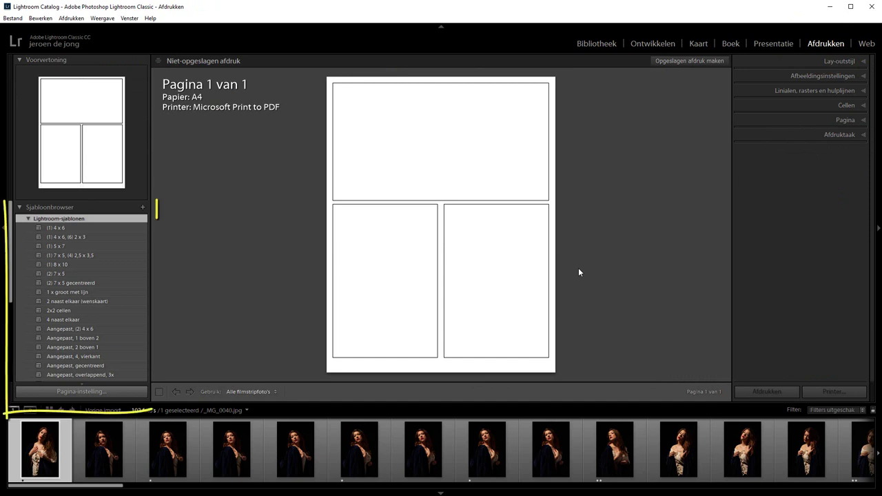
scroll(91, 322, "down", 3)
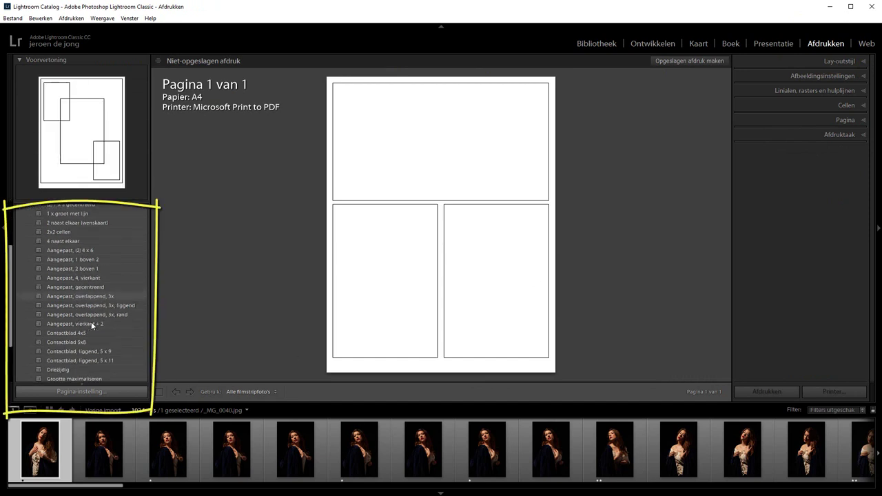
scroll(99, 326, "down", 2)
left_click(93, 315)
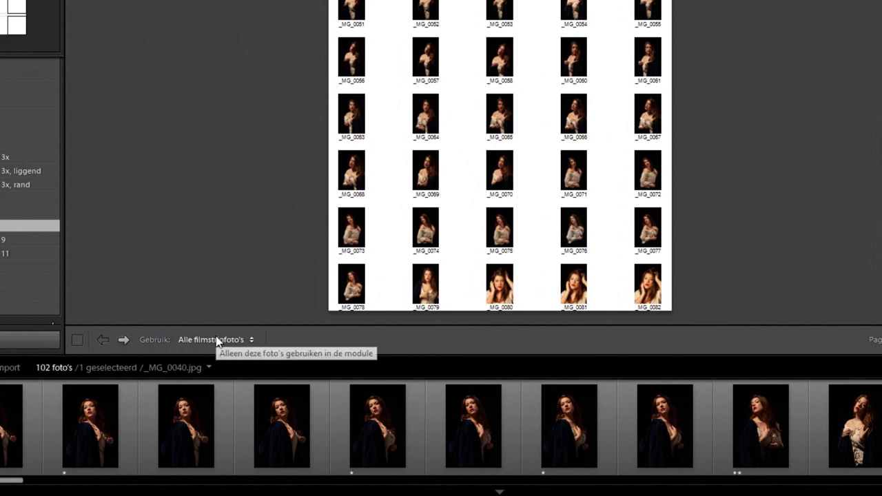
left_click(217, 340)
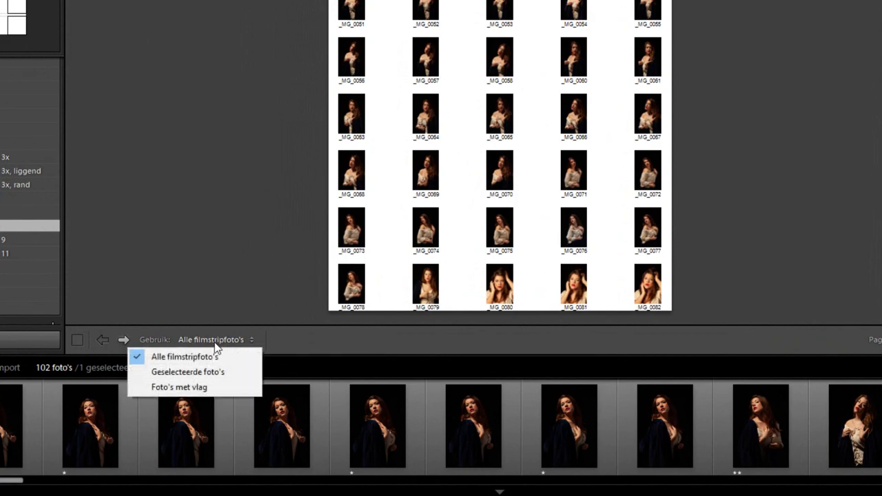
left_click(210, 372)
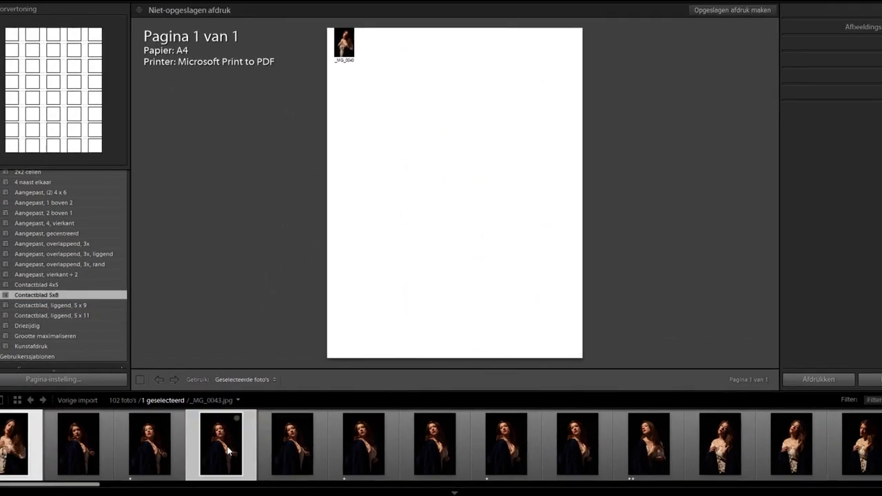
left_click(231, 449, "ctrl")
left_click(359, 449, "ctrl")
left_click(487, 451, "ctrl")
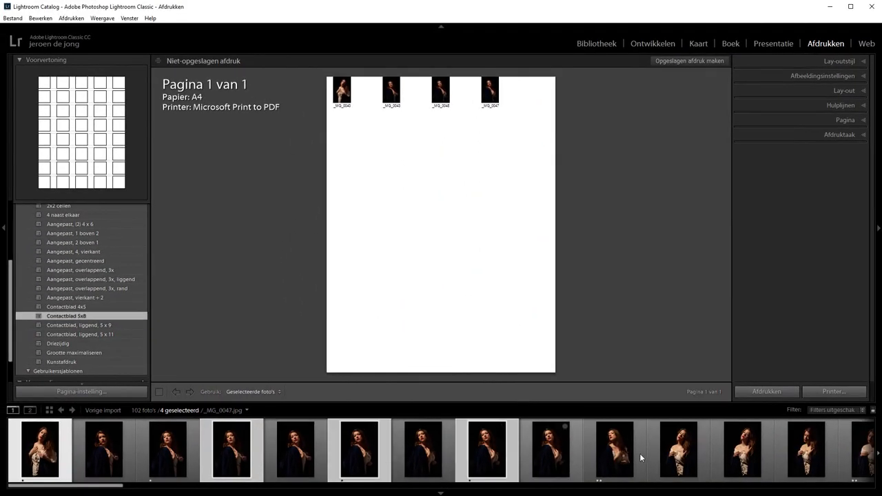
left_click(680, 448, "ctrl")
left_click(753, 451, "ctrl")
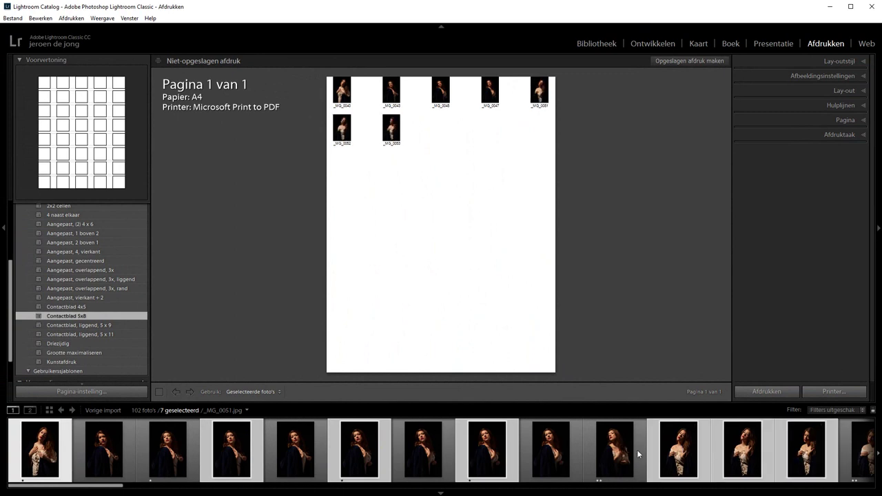
left_click(615, 452, "ctrl")
left_click(551, 451, "ctrl")
left_click(423, 449, "ctrl")
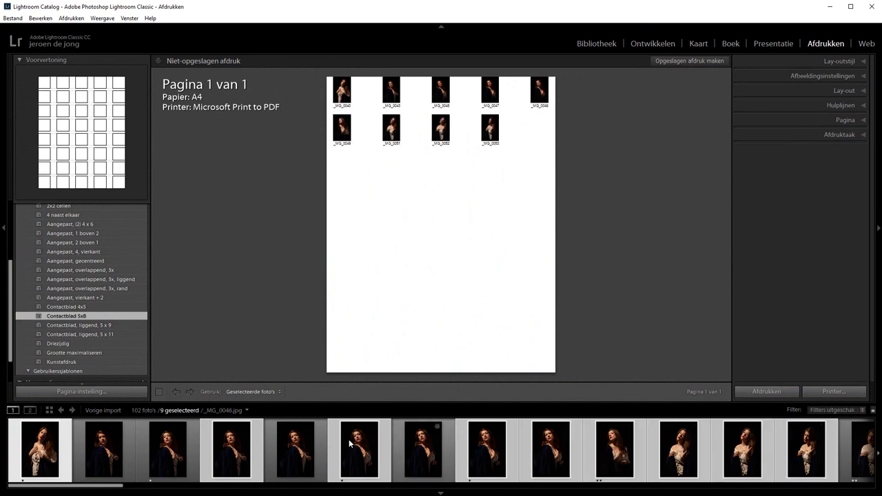
left_click(233, 394)
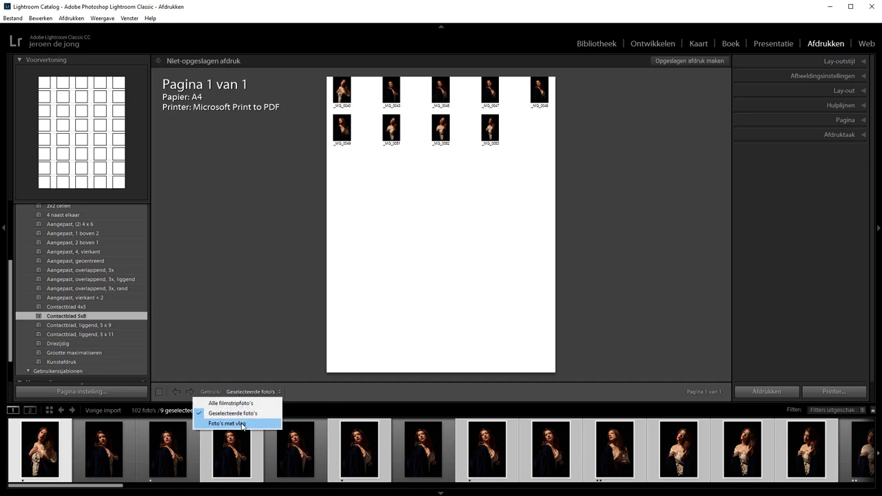
left_click(242, 423)
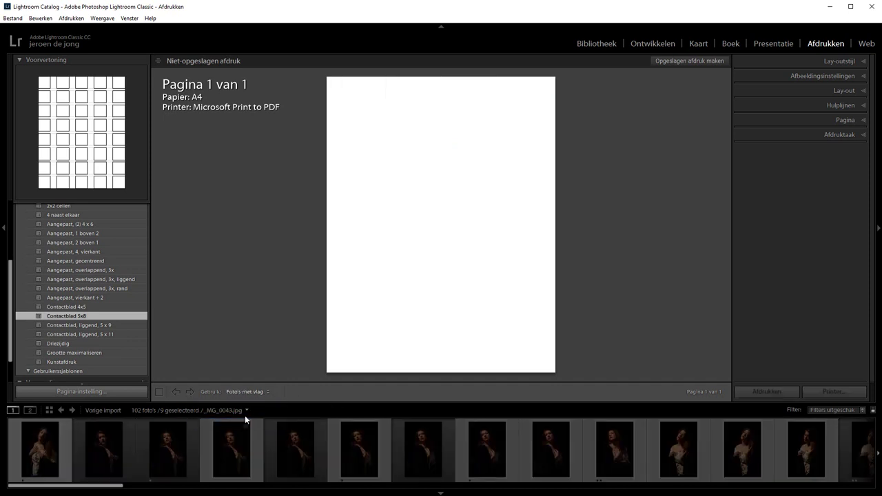
left_click(246, 394)
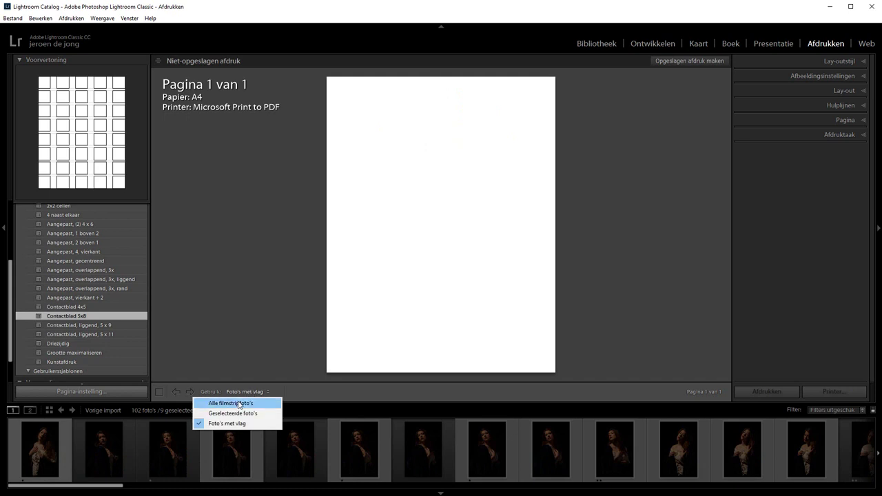
left_click(239, 404)
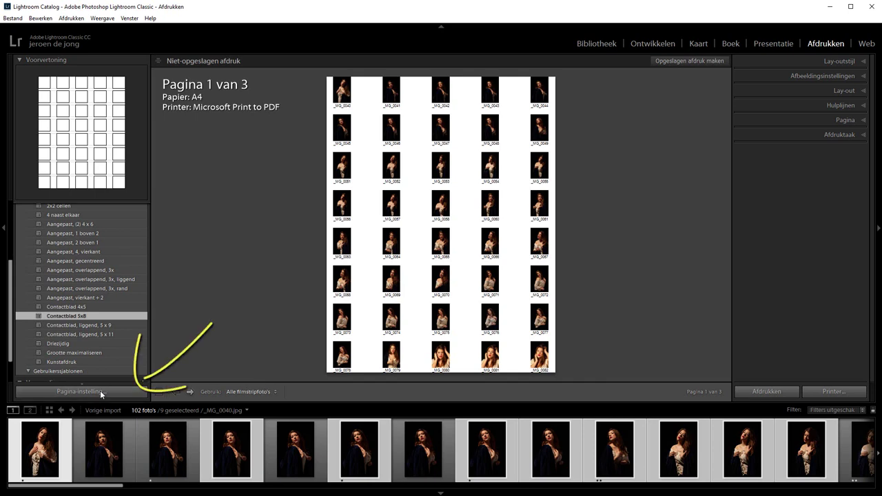
In Page Setup, choose A4 paper and keep portrait (Staand) orientation
left_click(100, 391)
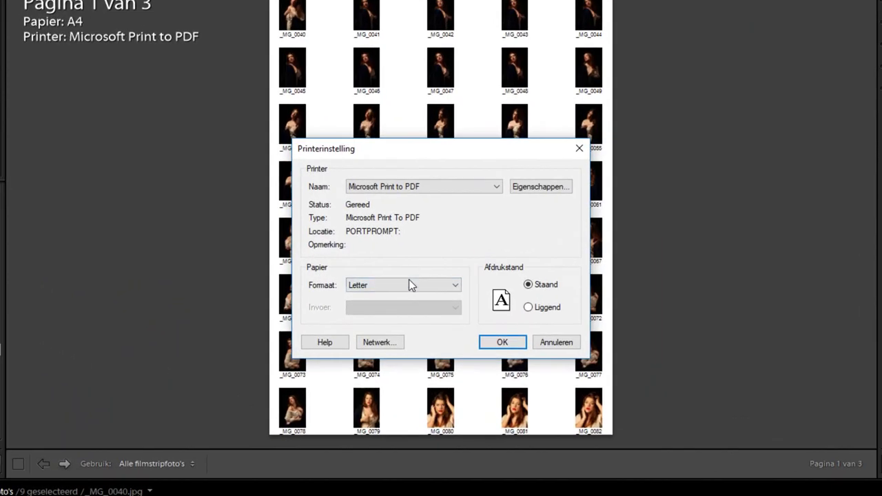
left_click(408, 288)
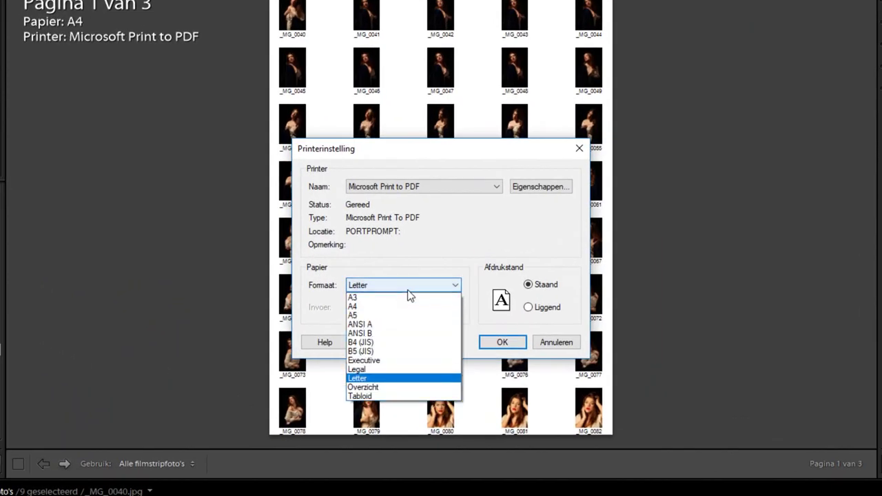
left_click(385, 306)
left_click(501, 342)
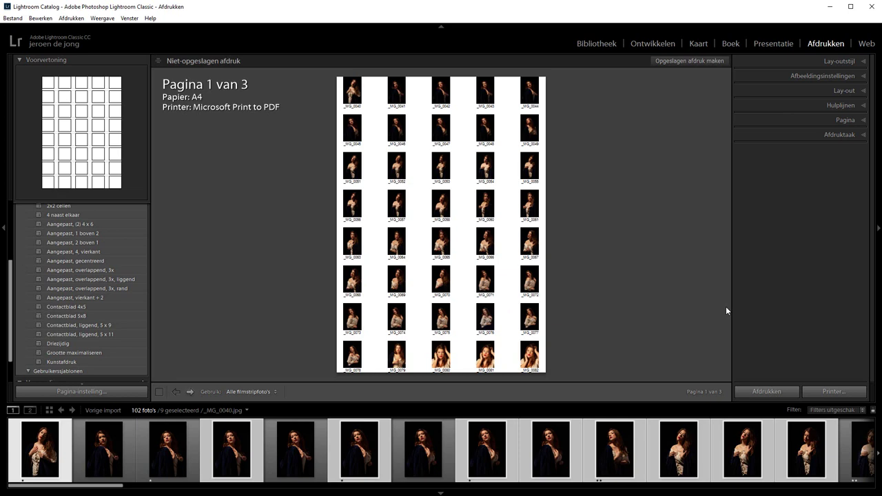
In the Lay-out panel, set the top and bottom page margins to 3,8 mm
left_click(864, 92)
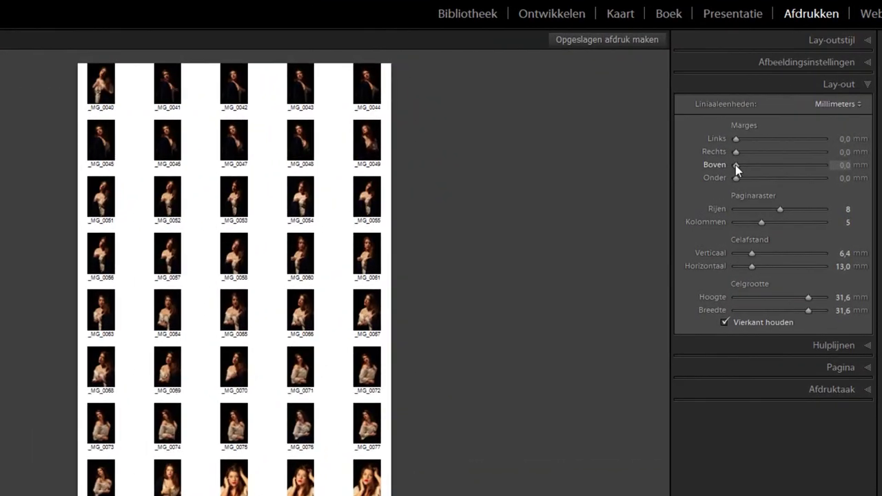
left_click_drag(735, 165, 738, 164)
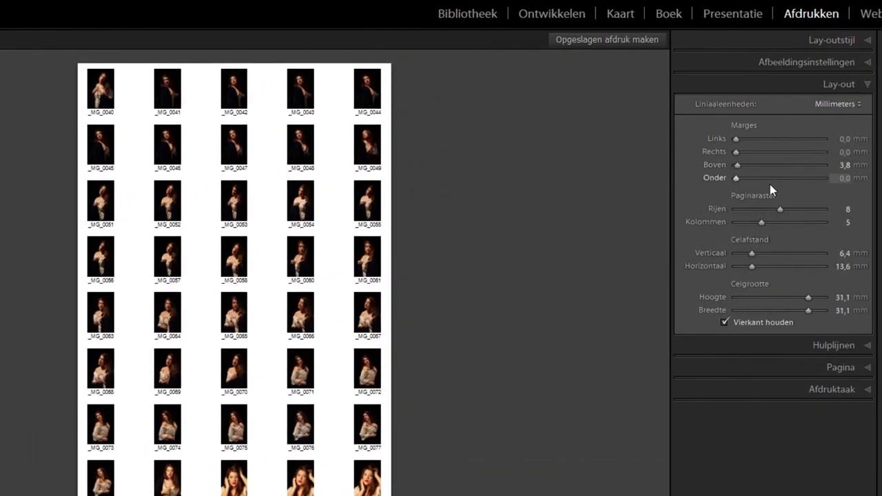
left_click(844, 178)
type("3,8")
key("Return")
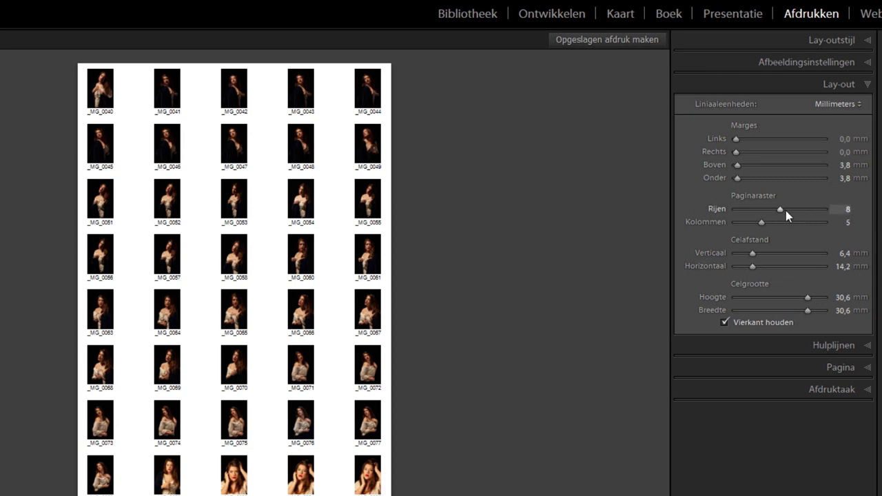
Make the grid 6 rows by 5 columns with no horizontal cell spacing
left_click_drag(780, 209, 754, 224)
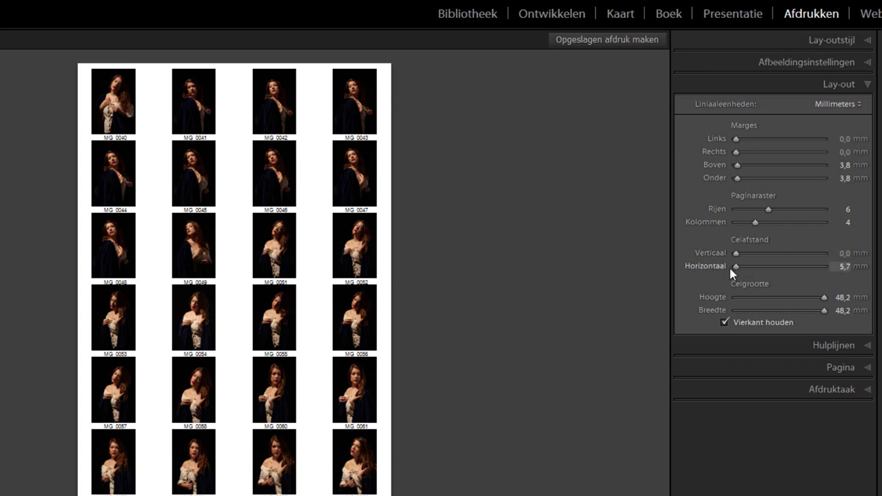
mouse_move(735, 265)
left_mouse_down()
mouse_move(742, 266)
mouse_move(729, 267)
left_mouse_up()
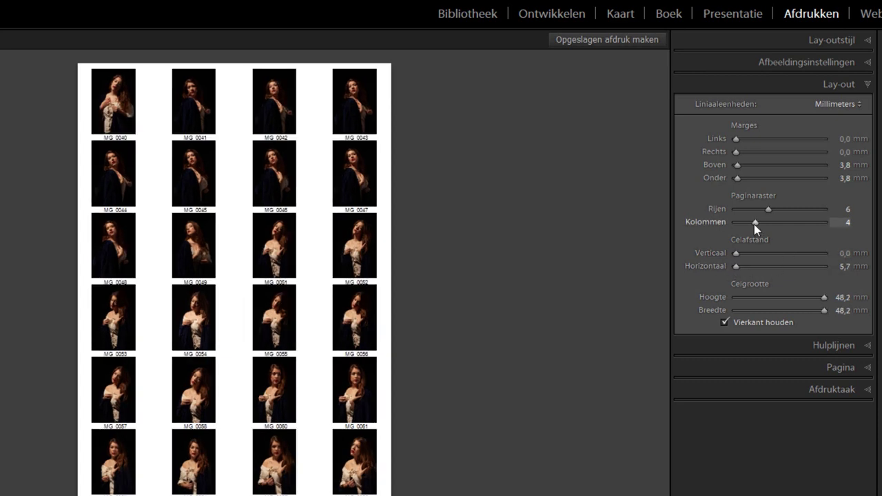
left_click_drag(755, 222, 763, 222)
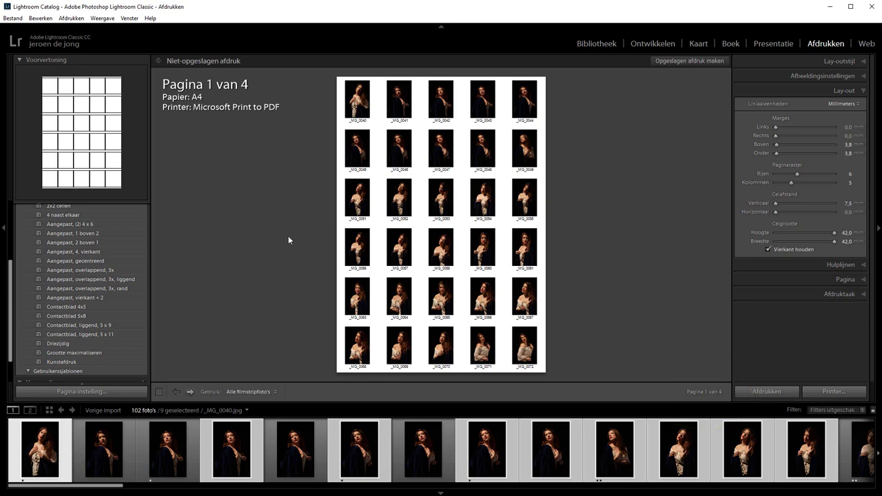
left_click(189, 392)
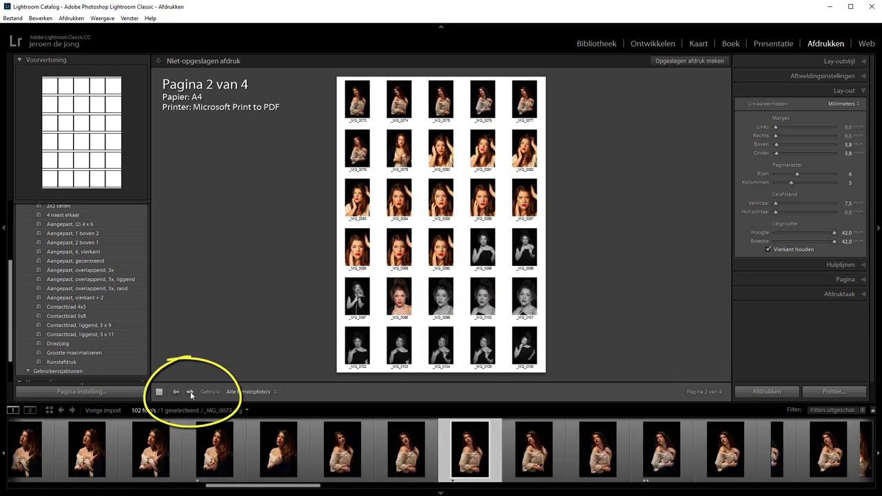
left_click(191, 392)
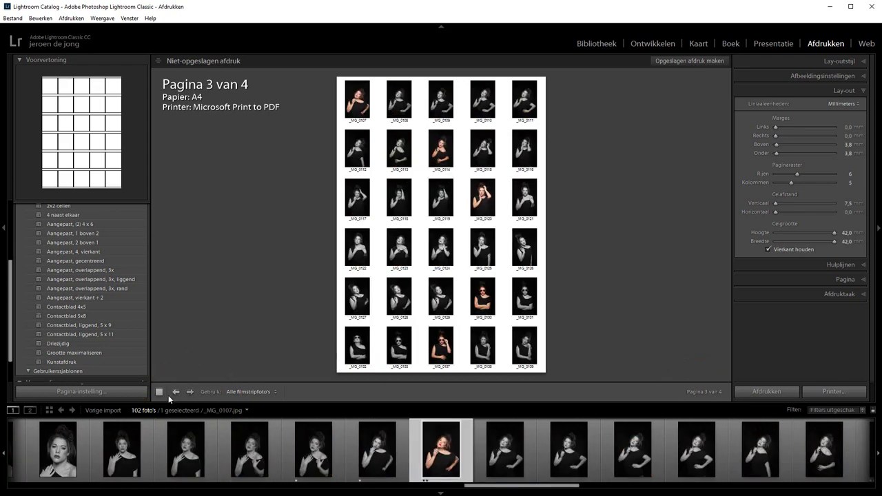
left_click(177, 392)
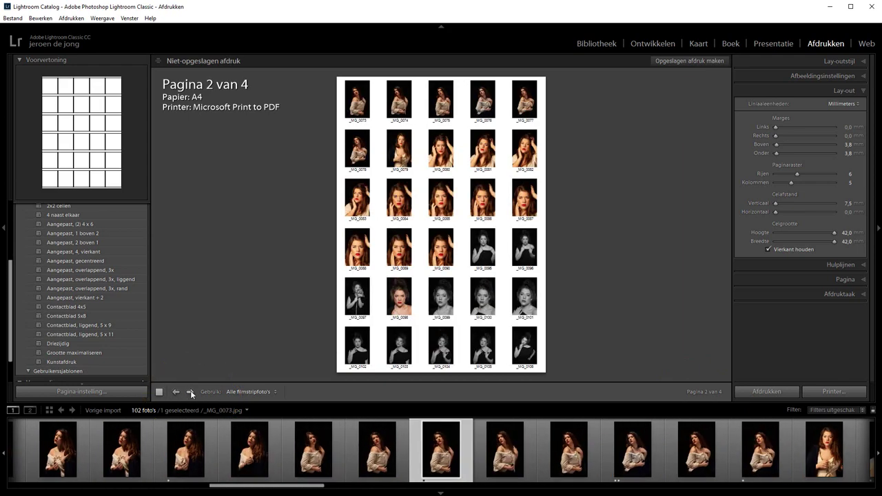
left_click(191, 390)
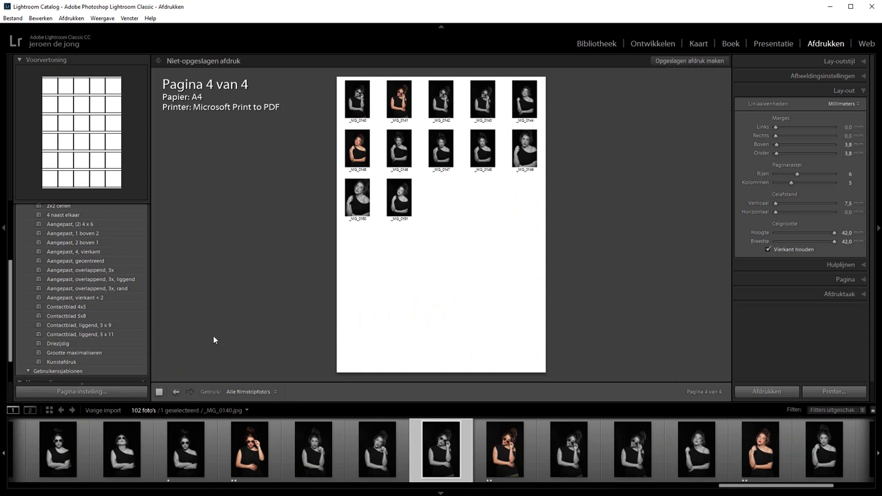
left_click(159, 392)
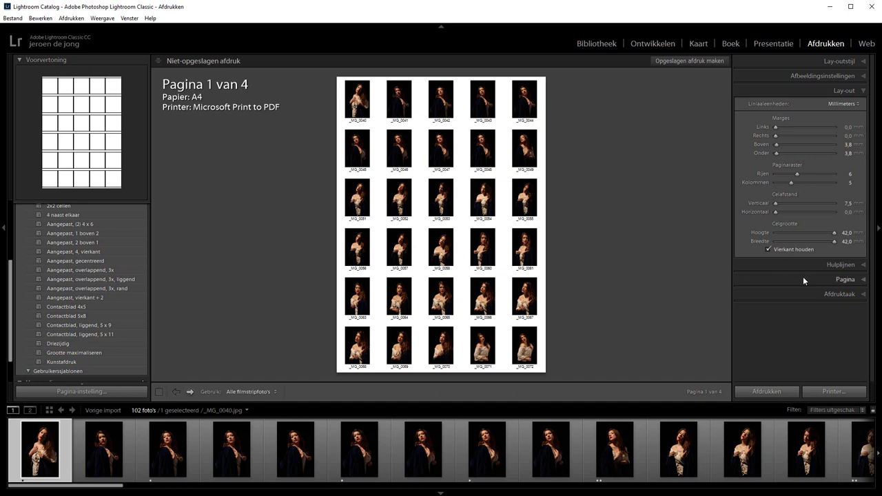
In the Afdruktaak panel, set Afdrukken naar from Printer to JPEG-bestand
left_click(846, 294)
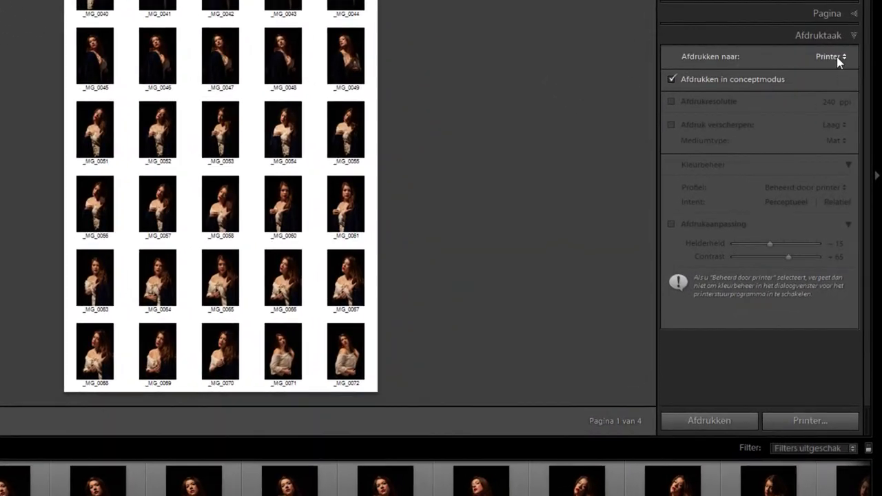
left_click(836, 57)
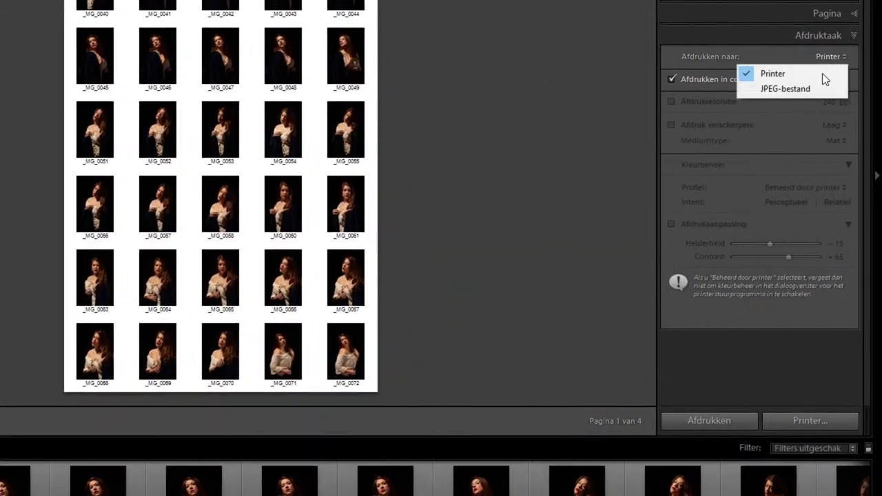
left_click(799, 89)
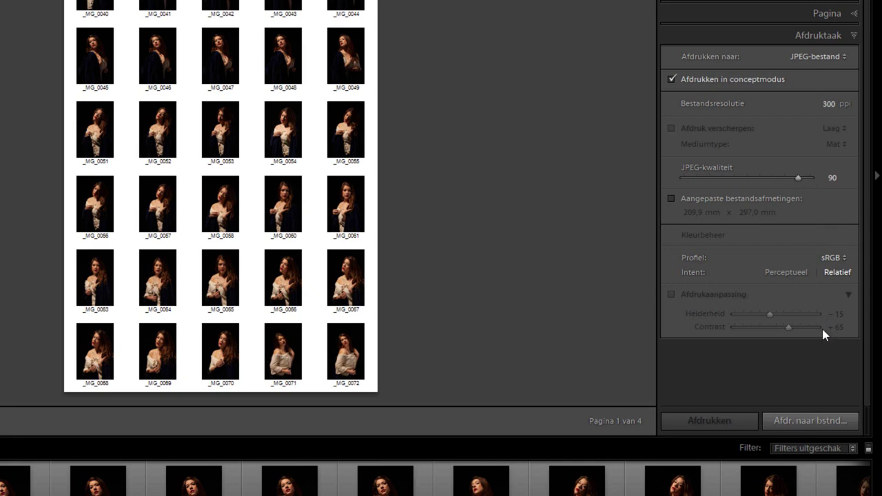
Print to file into a newly created Desktop folder named 'contactbladen'
left_click(806, 422)
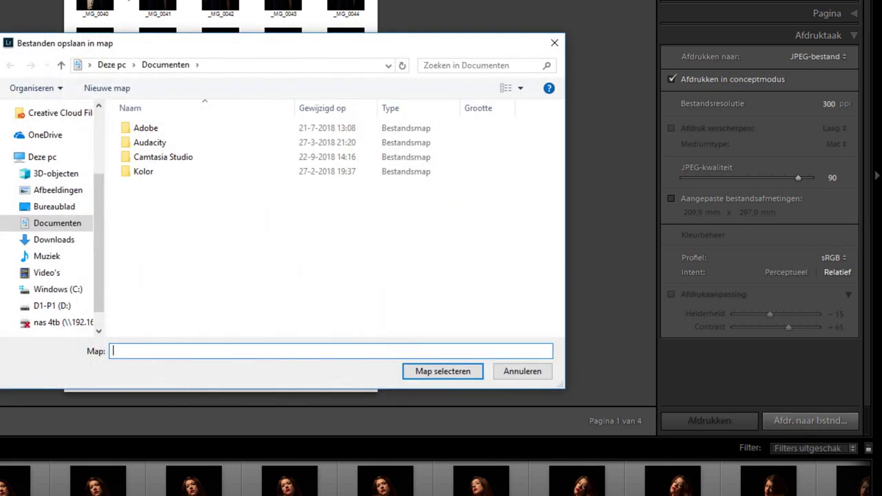
left_click(55, 206)
right_click(207, 245)
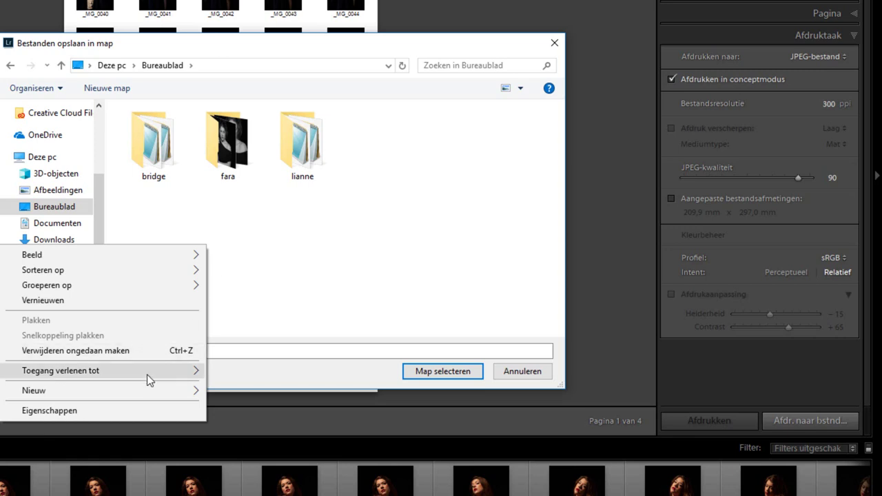
left_click(236, 389)
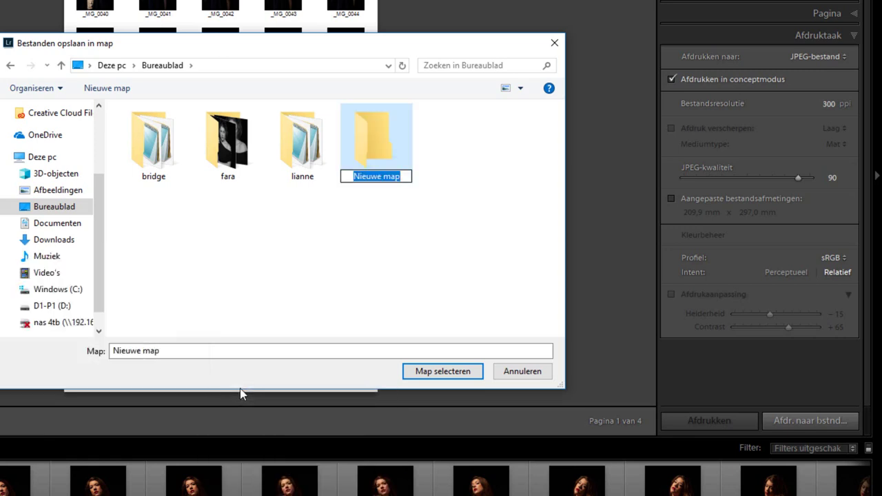
type("contactbladen")
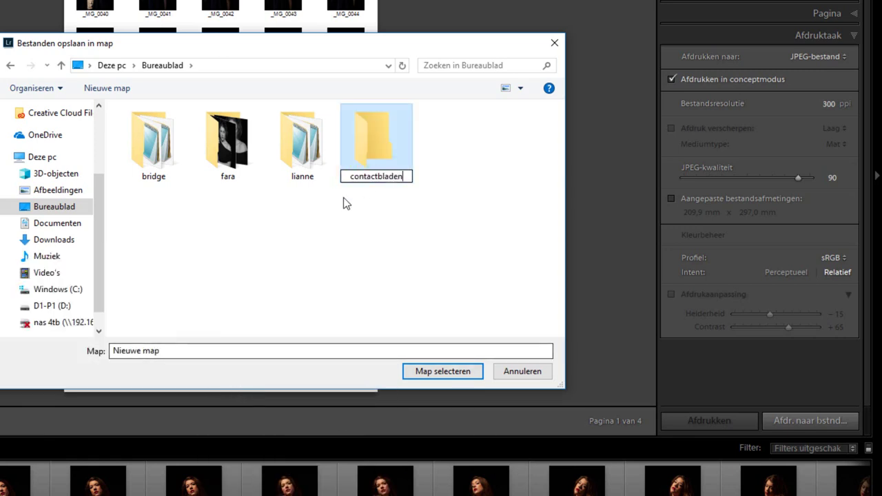
key("Return")
left_click(444, 371)
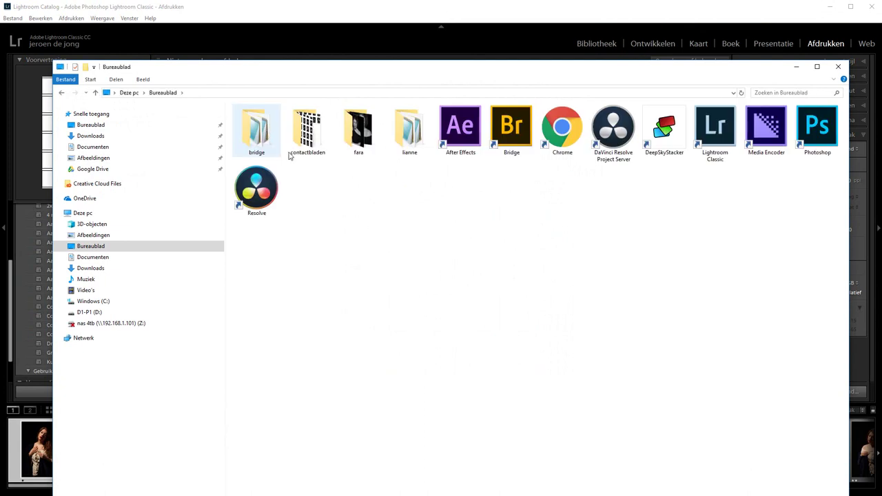
In the contactbladen folder, review contactbladen-1 to -4.jpg, then open contactbladen-1.jpg
double_click(306, 128)
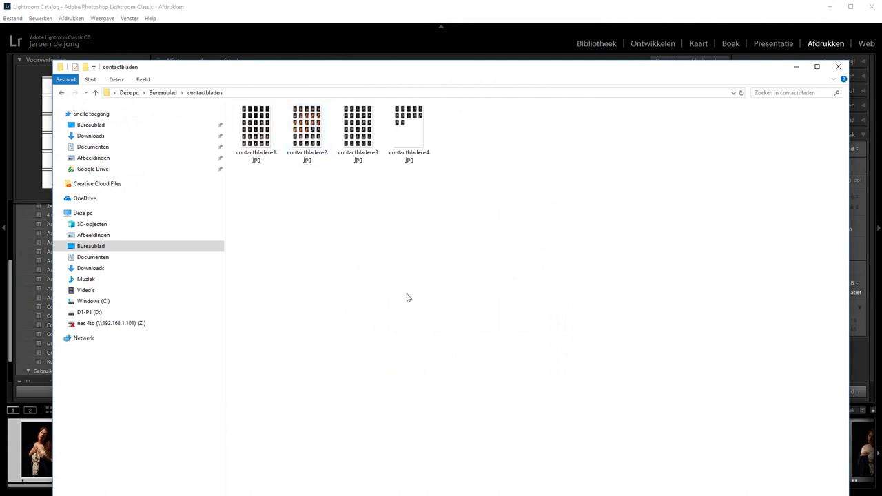
left_click(255, 131)
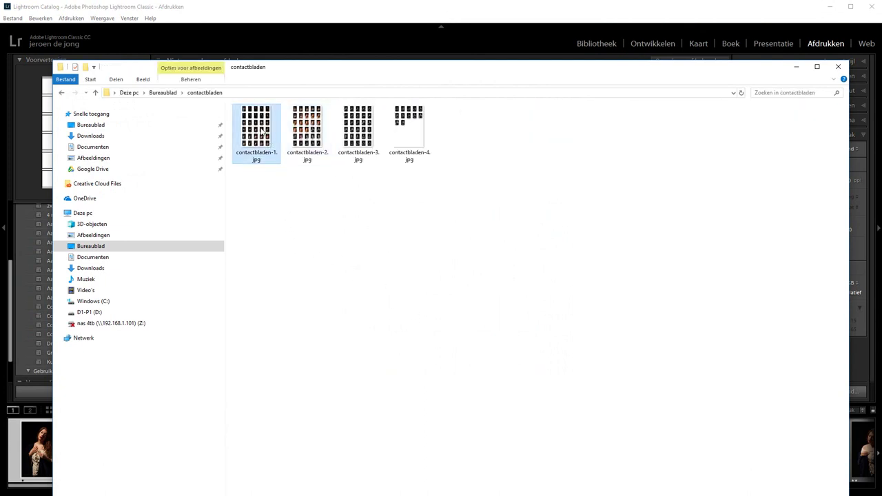
left_click(309, 135)
left_click(363, 137)
left_click(401, 131)
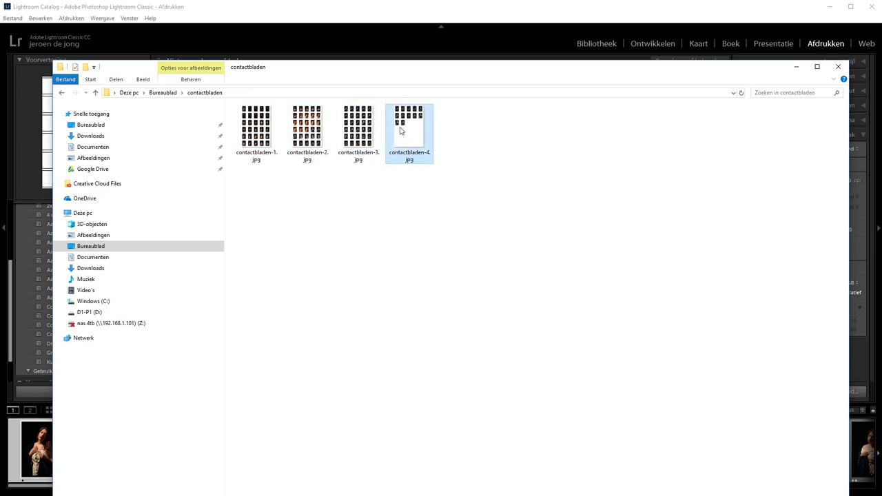
left_click(257, 134)
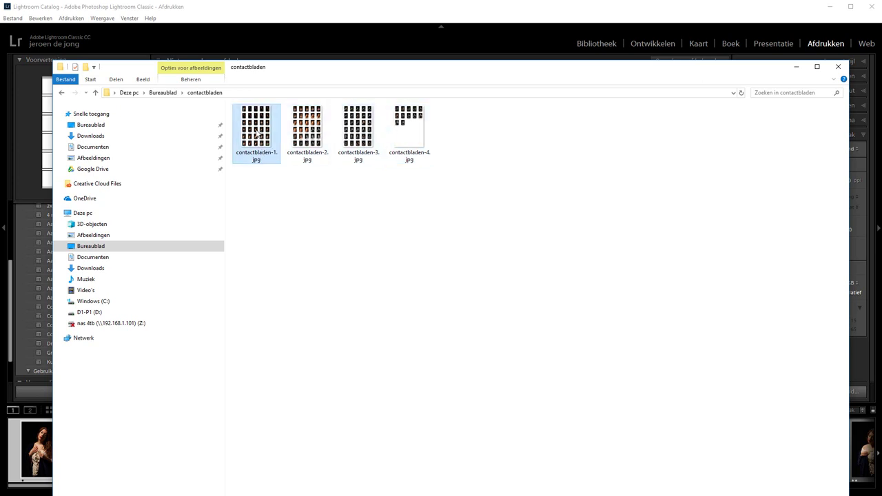
double_click(257, 134)
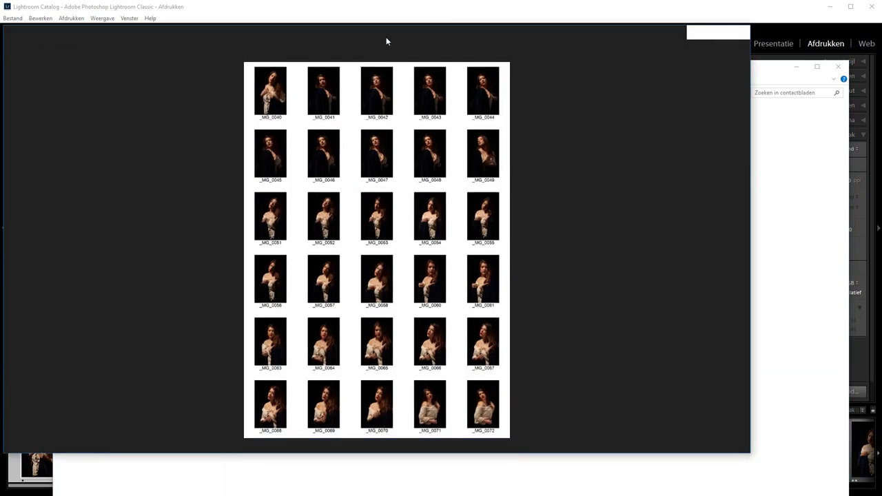
Zoom into contactbladen-1.jpg, pan across the thumbnails and captions, then fit the page to the window
left_click(333, 51)
left_click_drag(296, 74, 323, 73)
mouse_move(348, 132)
left_mouse_down()
mouse_move(335, 252)
mouse_move(357, 234)
mouse_move(622, 204)
left_mouse_up()
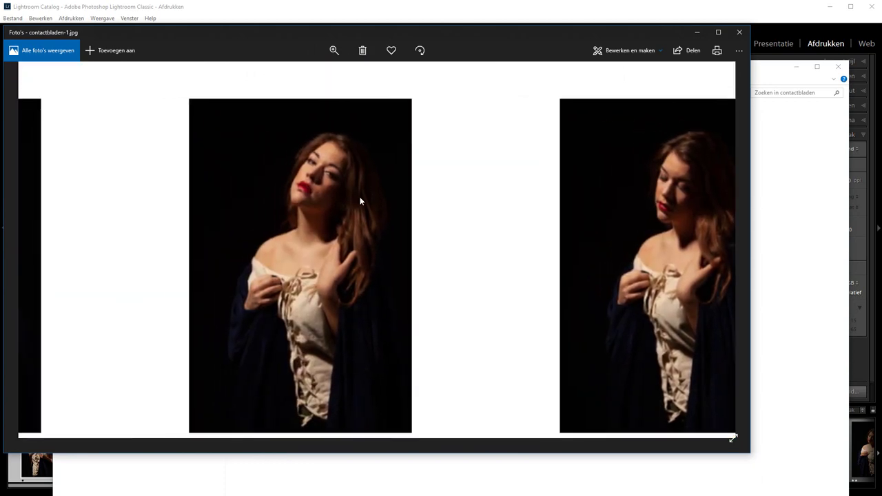
mouse_move(360, 199)
left_mouse_down()
mouse_move(357, 171)
mouse_move(448, 187)
left_mouse_up()
mouse_move(325, 212)
left_mouse_down()
mouse_move(354, 159)
mouse_move(341, 130)
mouse_move(340, 138)
left_mouse_up()
left_click(337, 51)
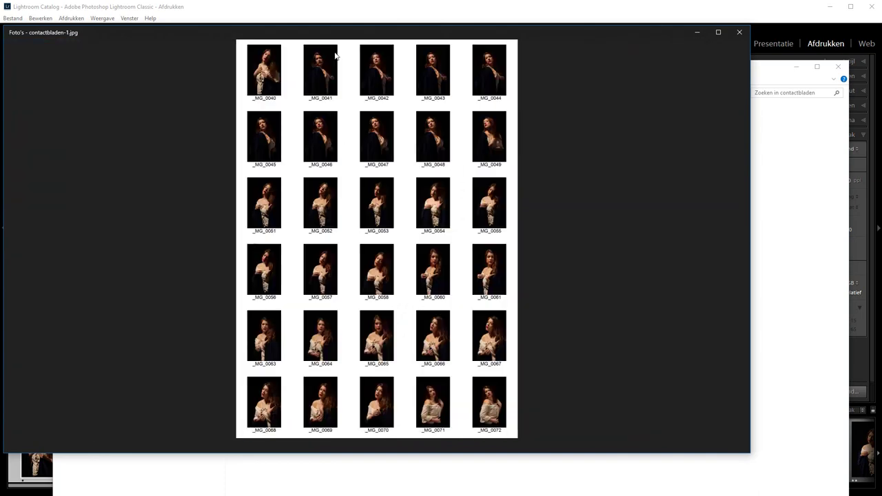